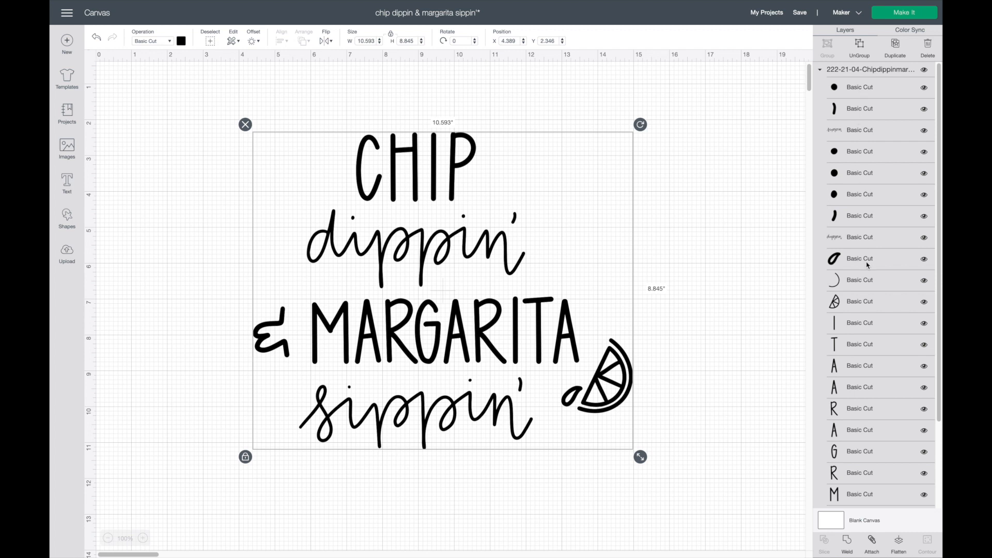
# - Ungroup the whole design and group the three lime slice pieces together
pyautogui.scroll(-3, 872, 359)
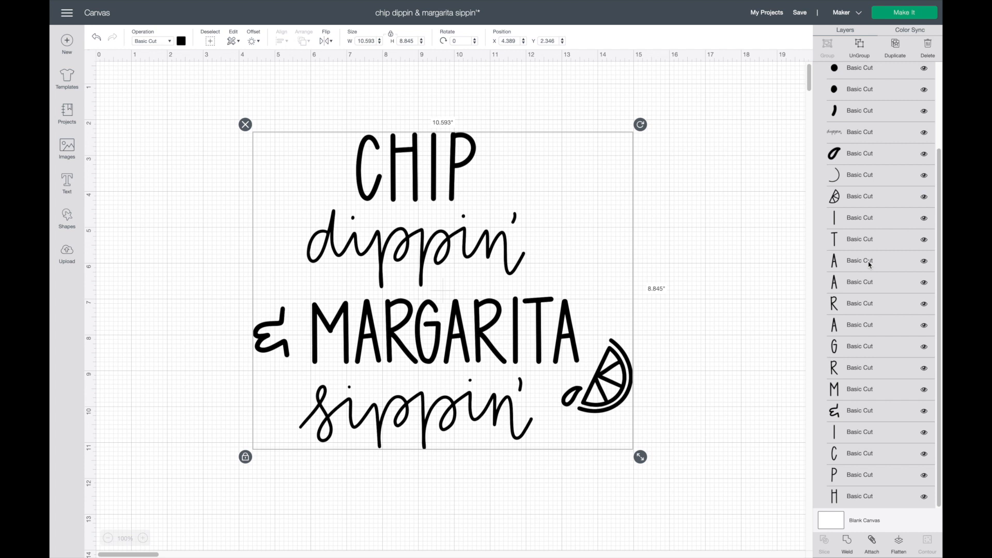
pyautogui.click(860, 55)
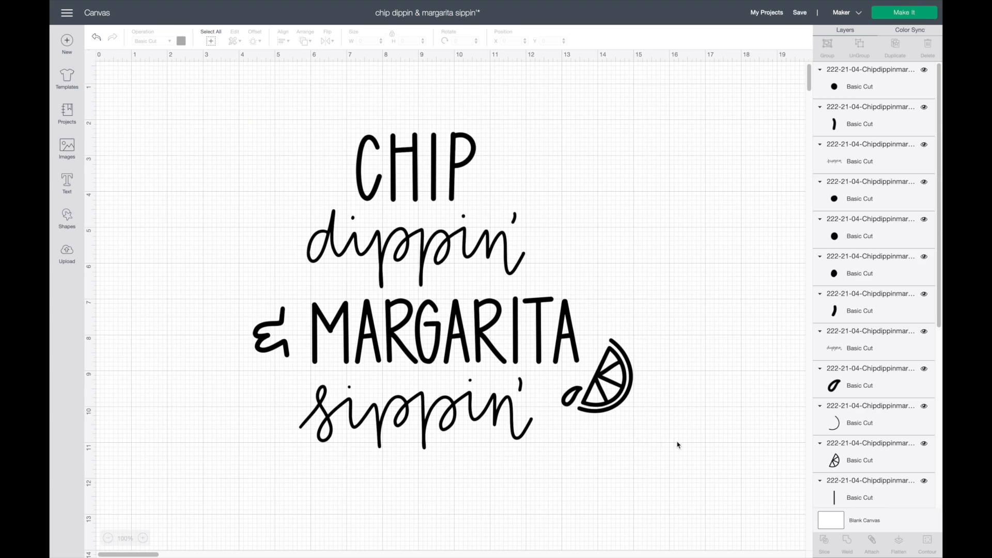
pyautogui.moveTo(682, 444); pyautogui.dragTo(557, 370)
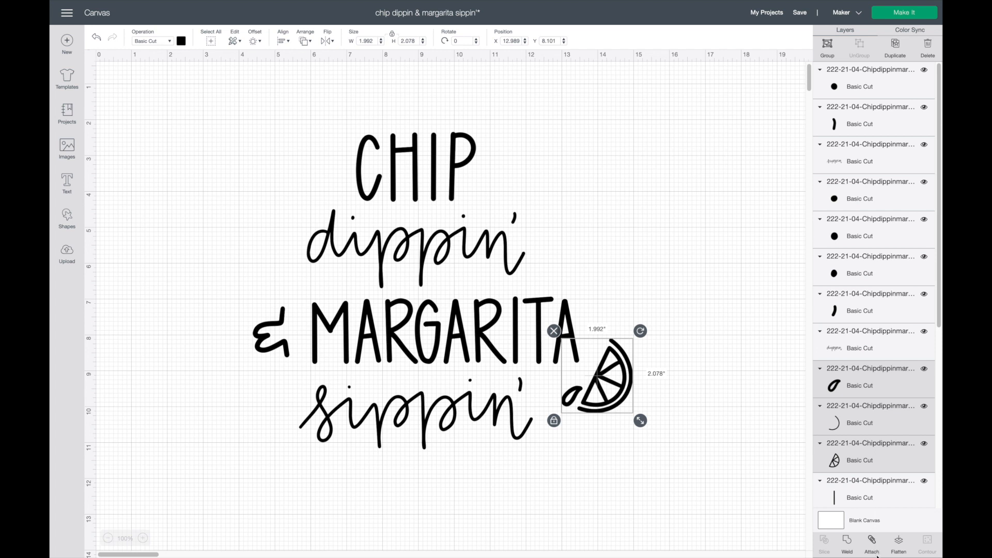
pyautogui.click(827, 48)
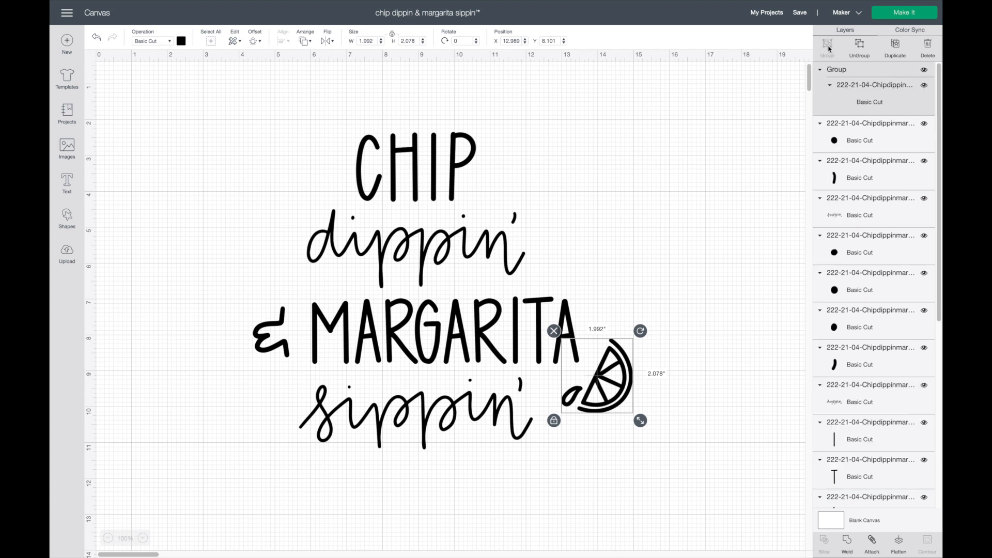
# - Group all the lettering pieces of the phrase, leaving the lime slice out
pyautogui.click(316, 203)
pyautogui.moveTo(234, 109); pyautogui.dragTo(559, 464)
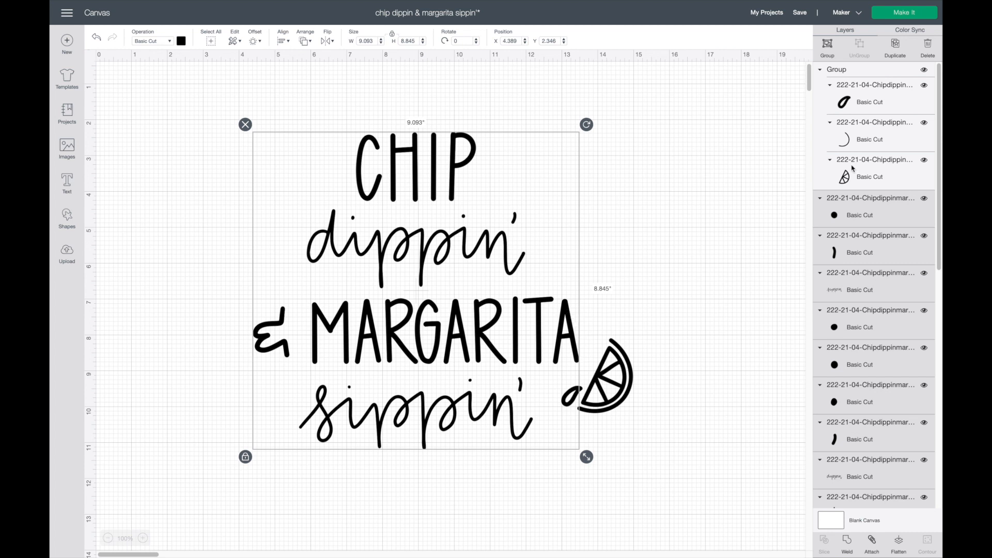
pyautogui.click(827, 46)
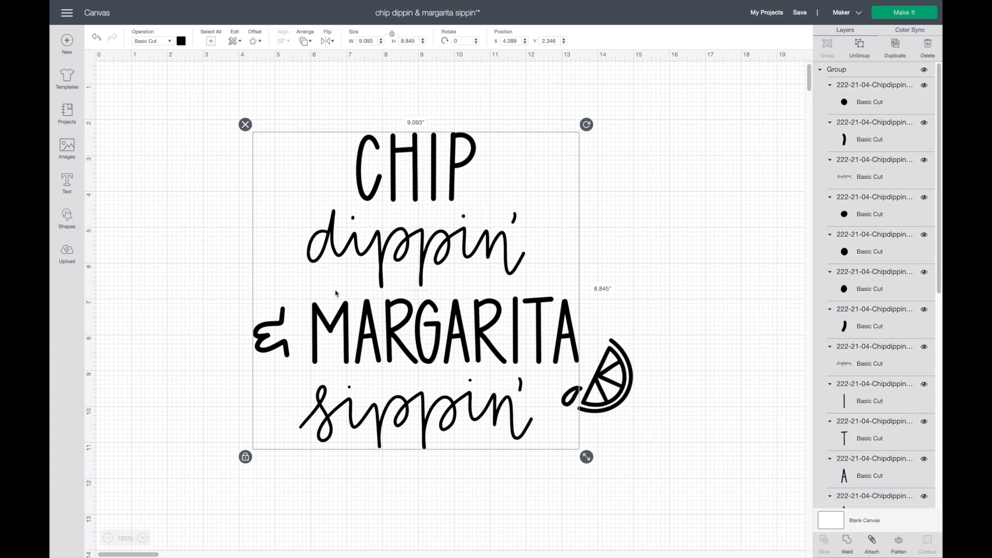
# - Add a welded, round-cornered offset of 0.222 in around the lettering group
pyautogui.click(256, 41)
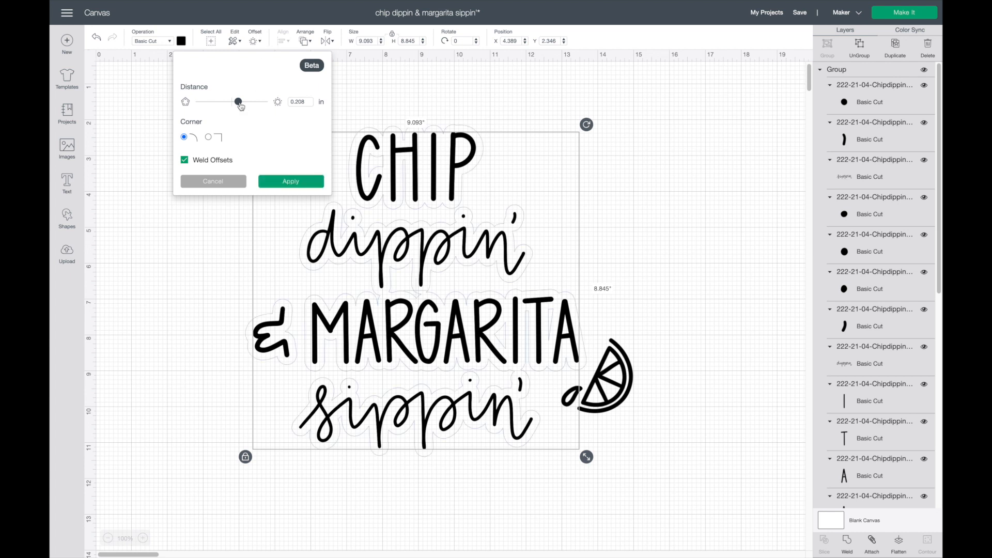
pyautogui.moveTo(239, 102); pyautogui.dragTo(249, 102)
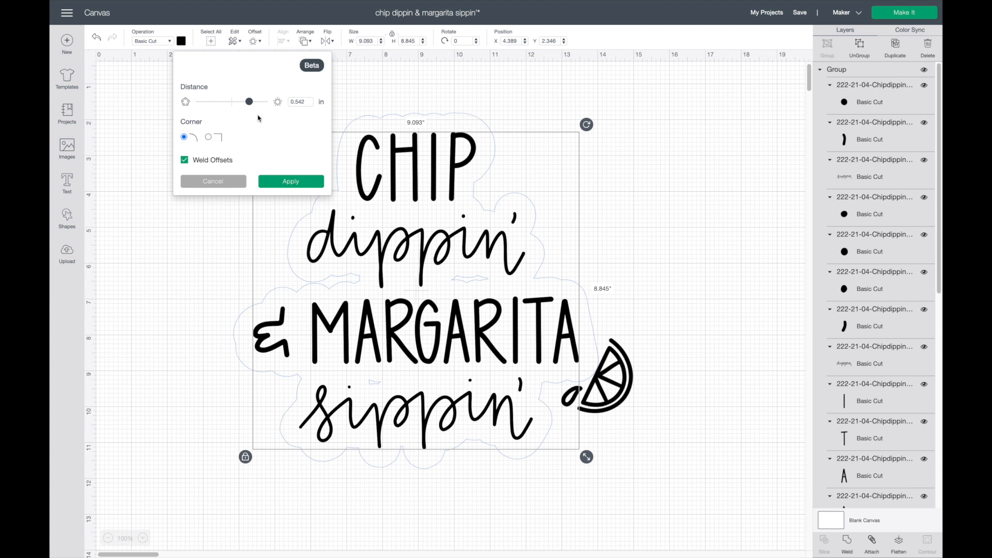
pyautogui.moveTo(250, 105); pyautogui.dragTo(241, 104)
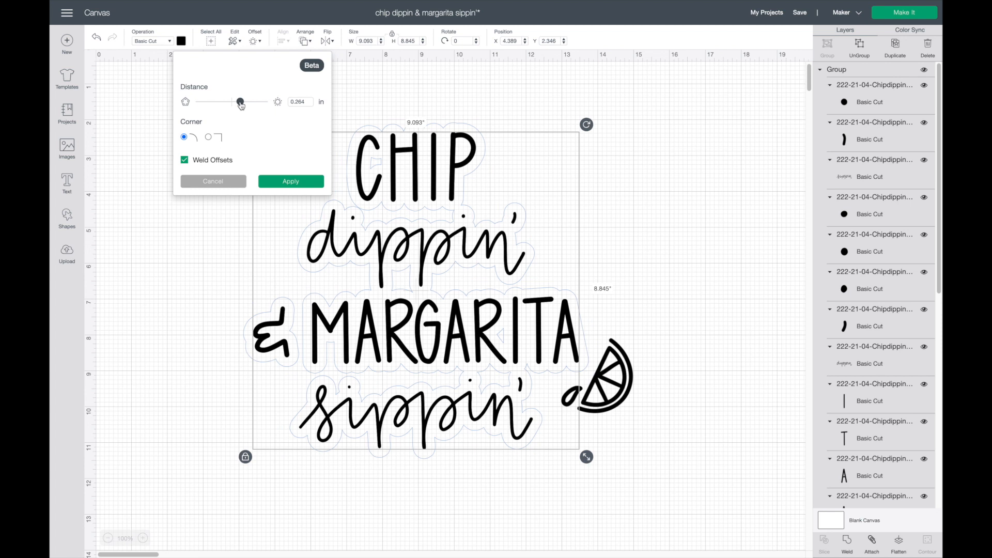
pyautogui.moveTo(241, 105); pyautogui.dragTo(238, 105)
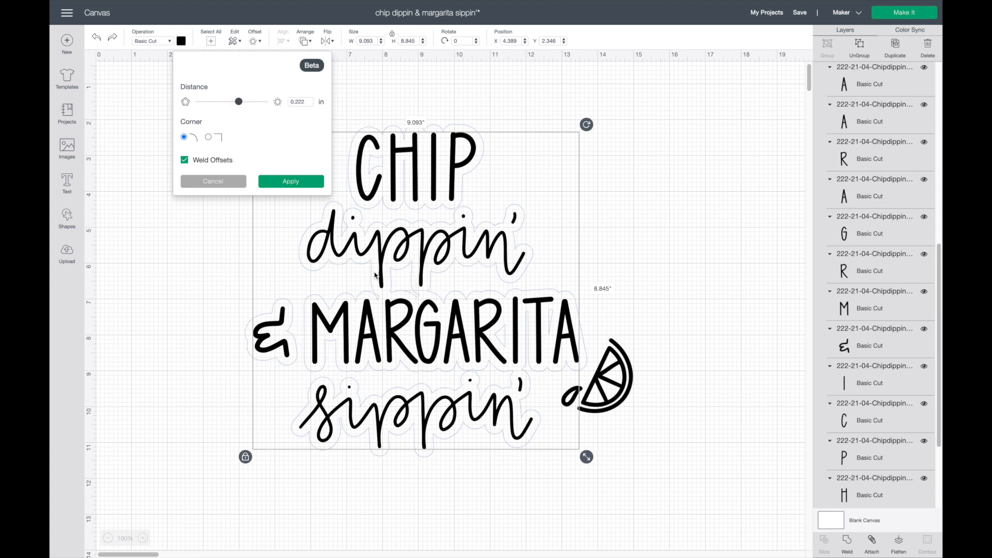
pyautogui.click(309, 182)
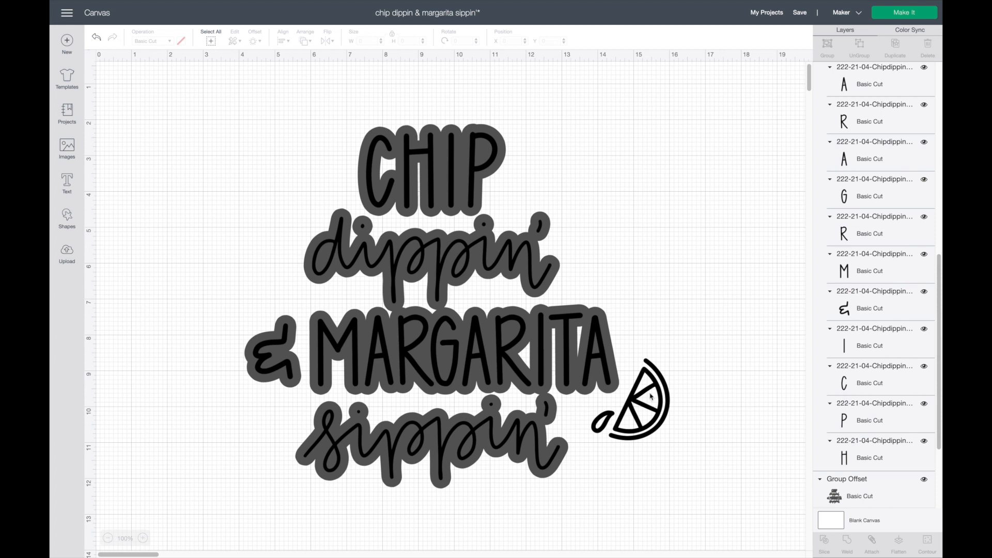
# - Add a welded, round-cornered offset of 0.208 in around the lime slice group
pyautogui.click(655, 415)
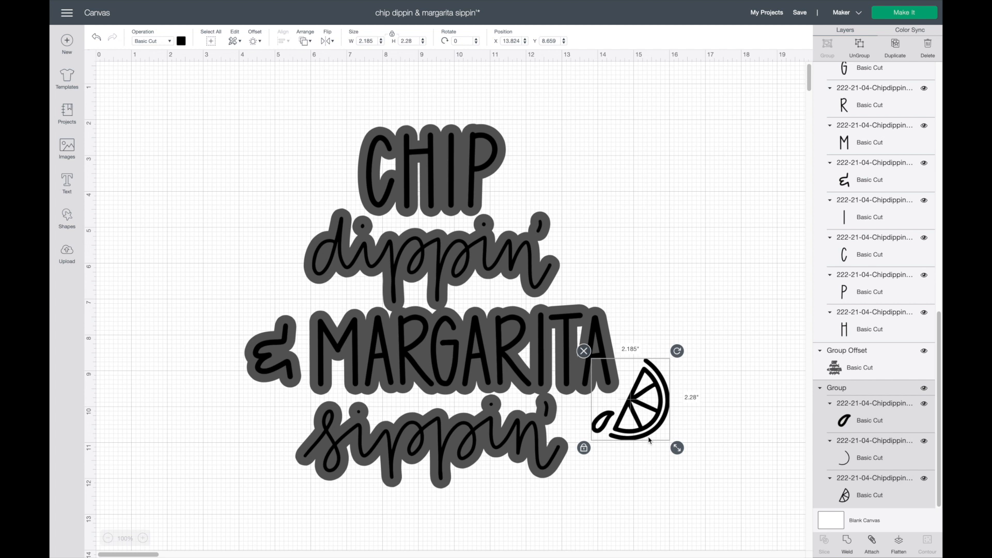
pyautogui.click(253, 39)
pyautogui.moveTo(239, 104); pyautogui.dragTo(237, 106)
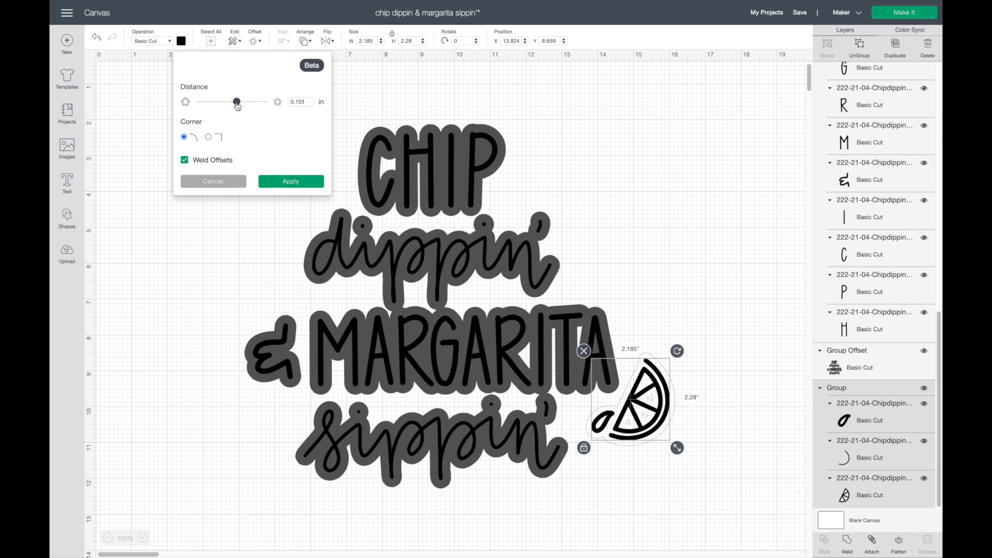
pyautogui.moveTo(238, 106); pyautogui.dragTo(239, 106)
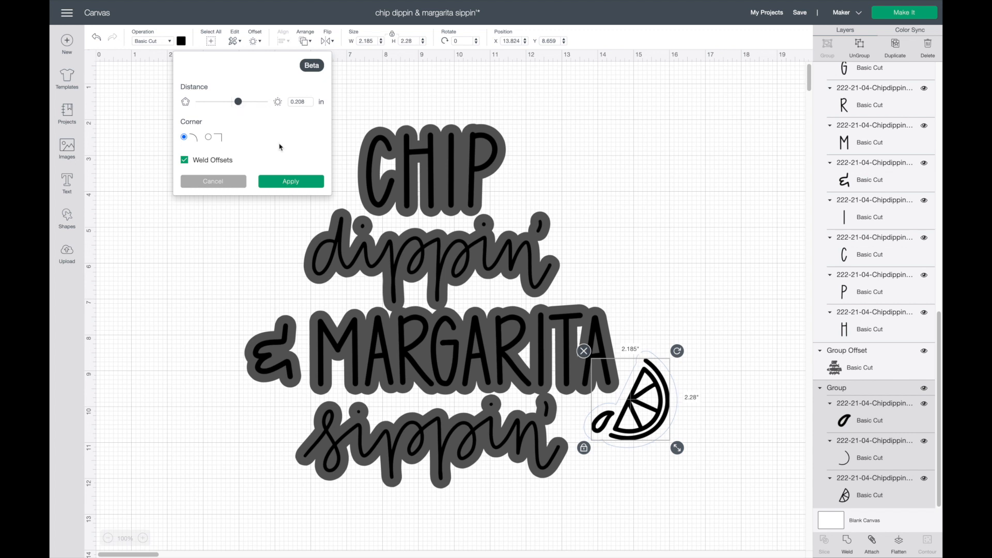
pyautogui.click(300, 182)
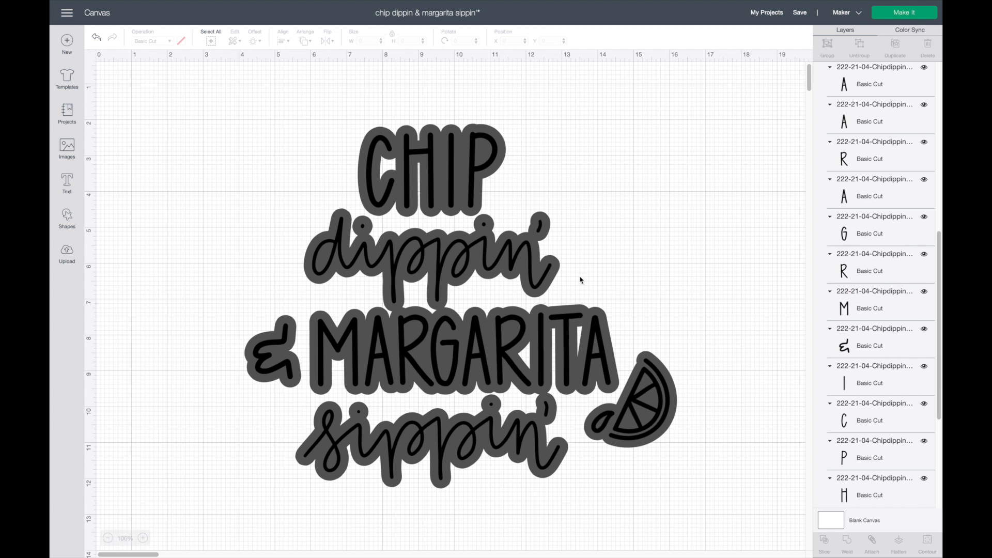
# - Colour the lettering's offset layer light orange
pyautogui.click(432, 133)
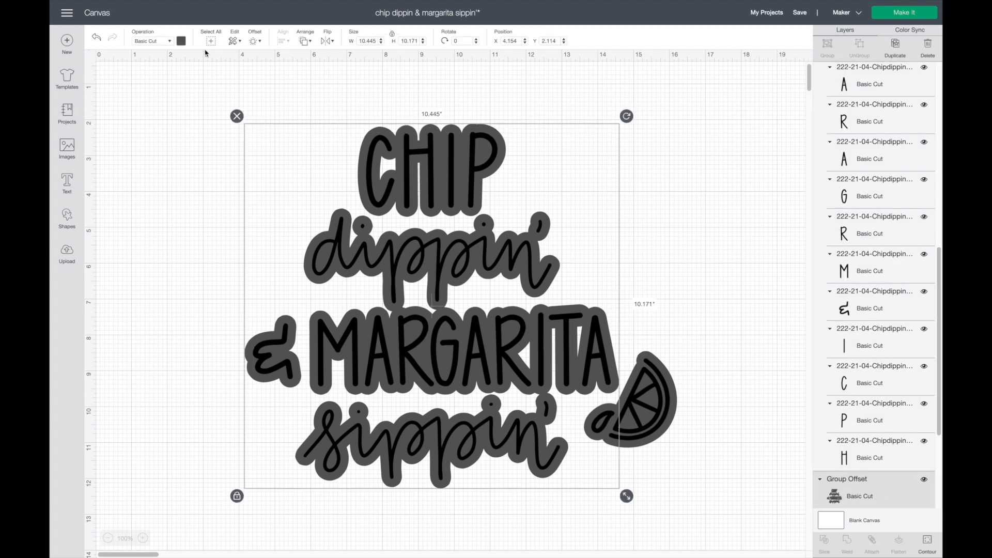
pyautogui.click(182, 41)
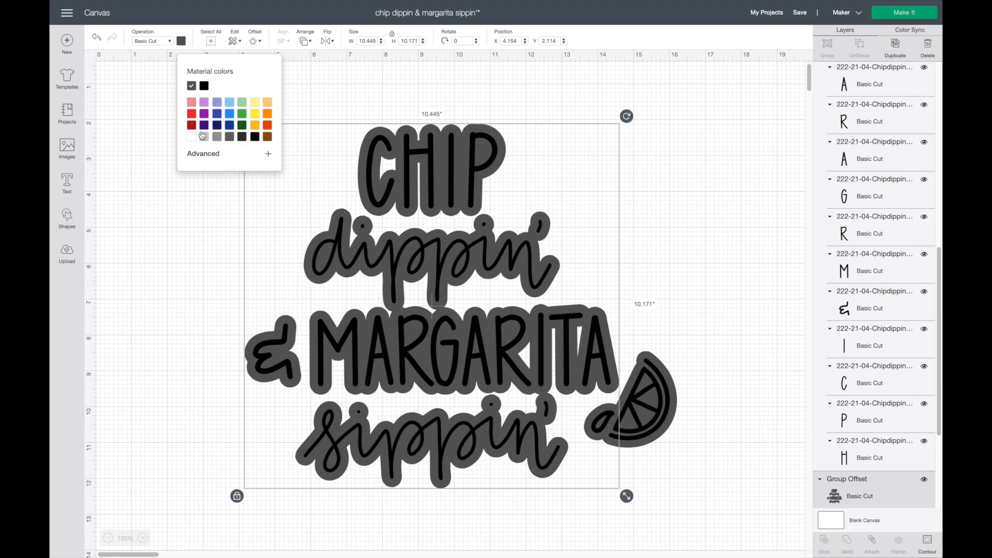
pyautogui.click(256, 126)
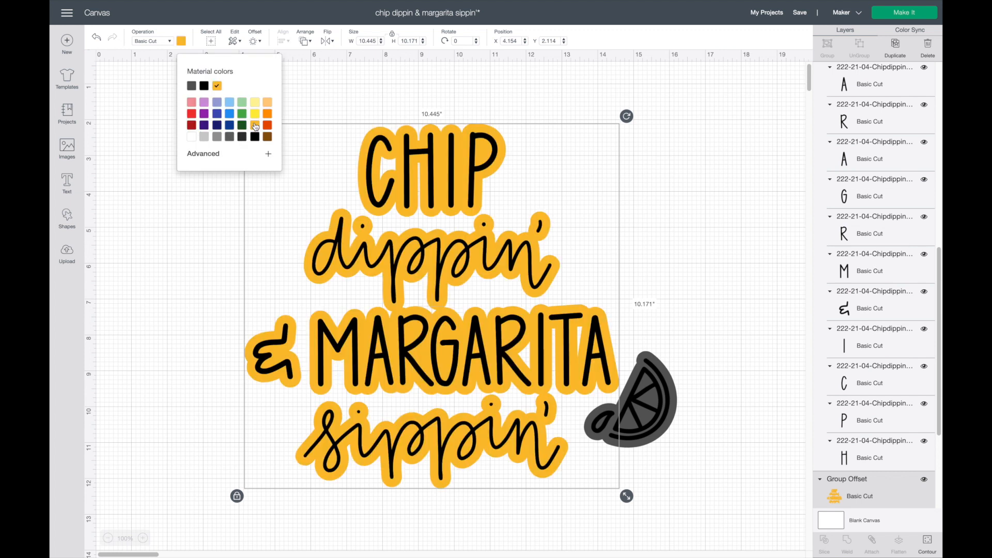
pyautogui.click(267, 103)
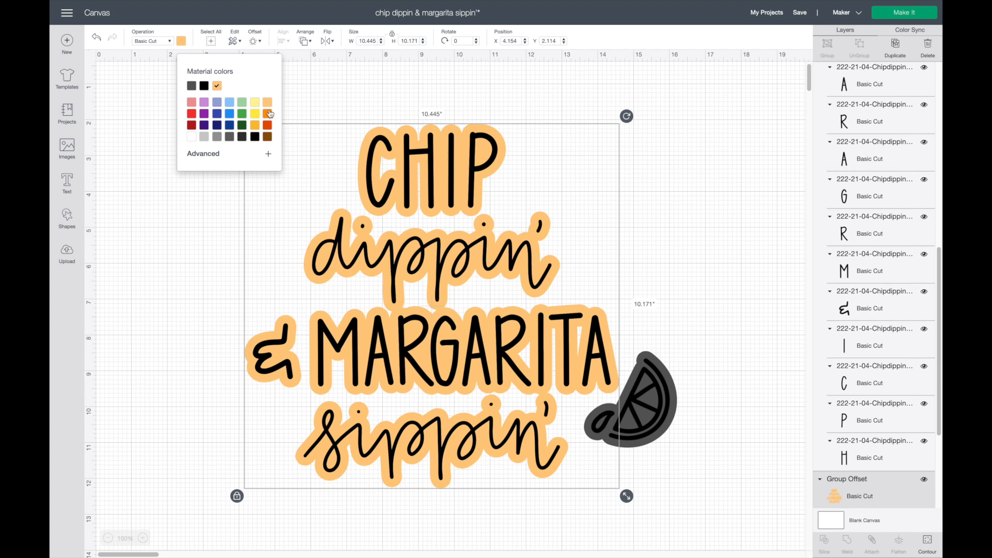
# - Colour the lime slice's offset layer bright yellow
pyautogui.click(659, 367)
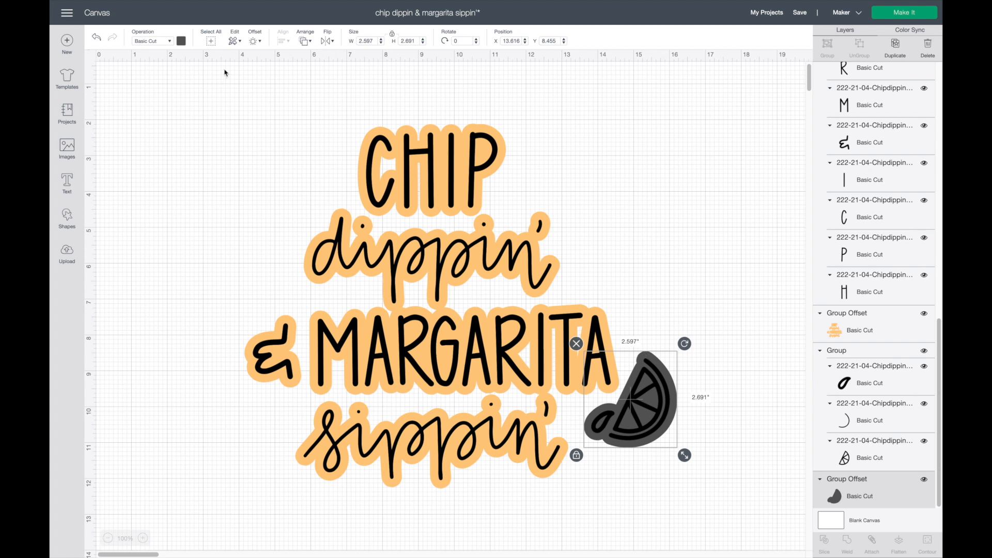
pyautogui.click(181, 41)
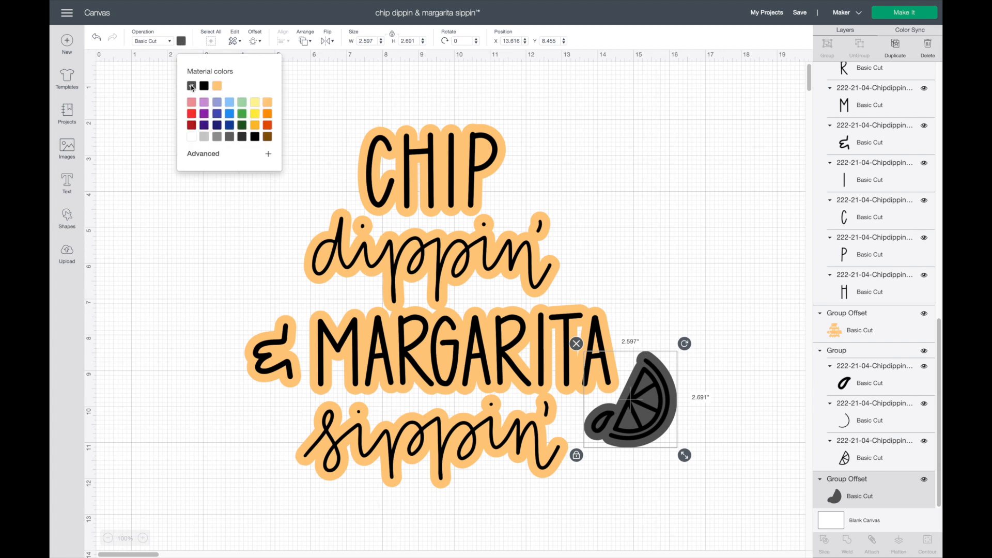
pyautogui.click(255, 114)
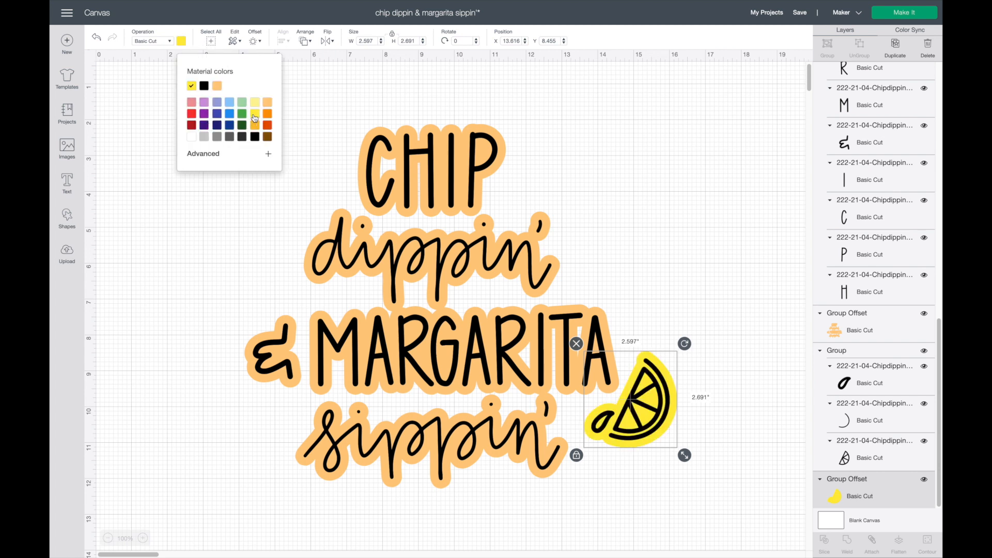
pyautogui.click(649, 250)
pyautogui.hscroll(1, 692, 377)
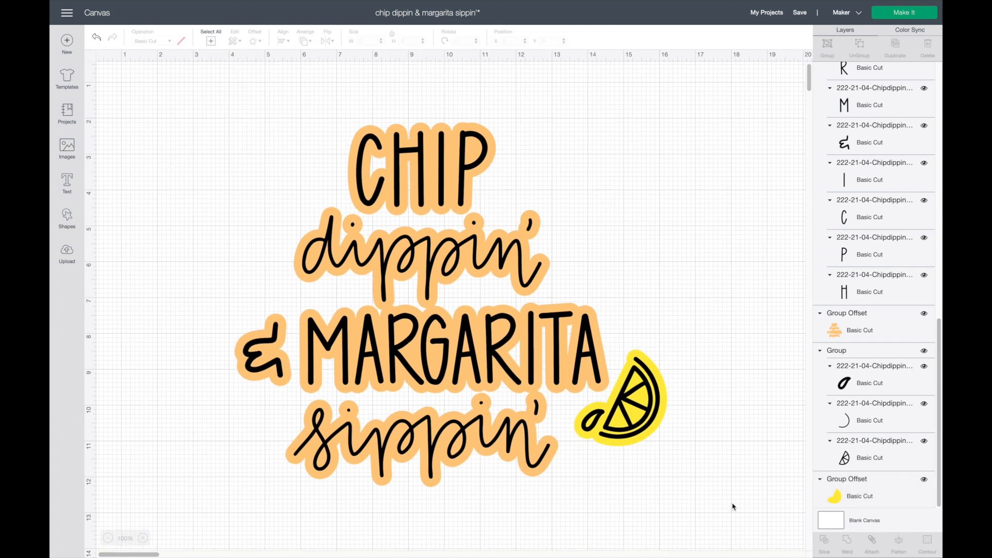
# - Resize the complete design proportionally to a width of 9 in
pyautogui.moveTo(721, 523); pyautogui.dragTo(183, 69)
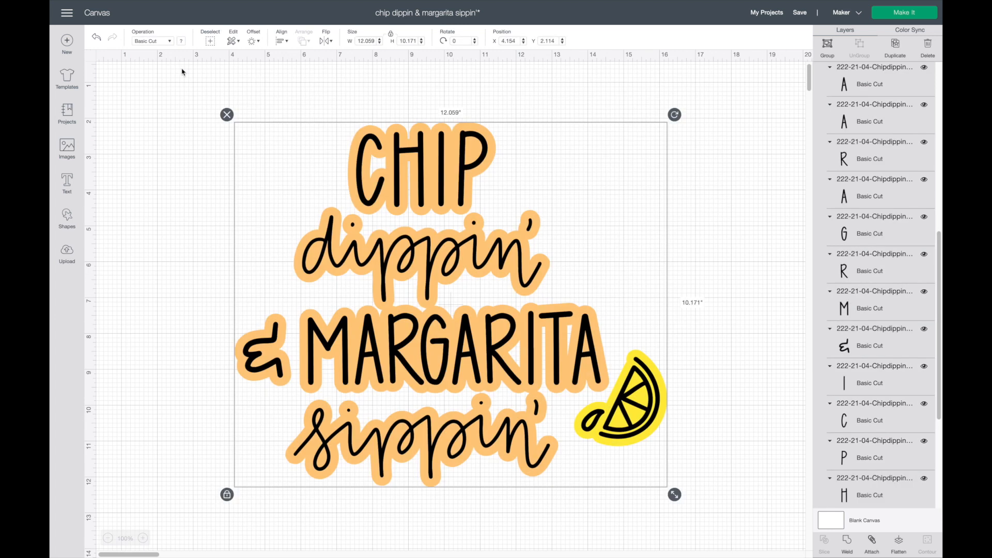
pyautogui.doubleClick(362, 41)
pyautogui.write('9')
pyautogui.press('Return')
# - Move the black lettering and lime slice off their orange and yellow offsets so the layers lie apart on the canvas
pyautogui.click(652, 293)
pyautogui.moveTo(402, 174); pyautogui.dragTo(749, 141)
pyautogui.moveTo(392, 221); pyautogui.dragTo(337, 233)
pyautogui.moveTo(528, 339); pyautogui.dragTo(461, 170)
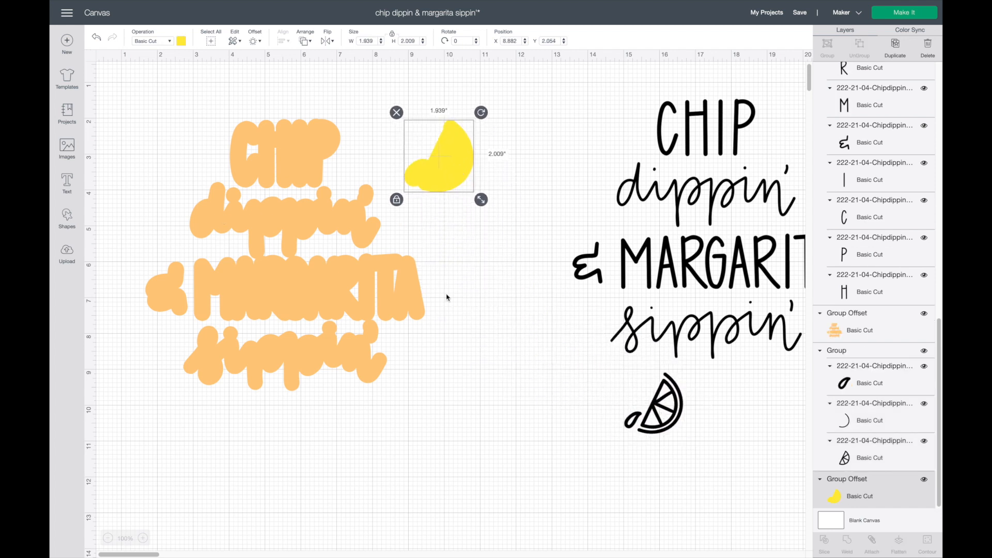
# - Weld the black lettering into one layer and the black lime slice group into another
pyautogui.hscroll(5, 449, 295)
pyautogui.click(551, 275)
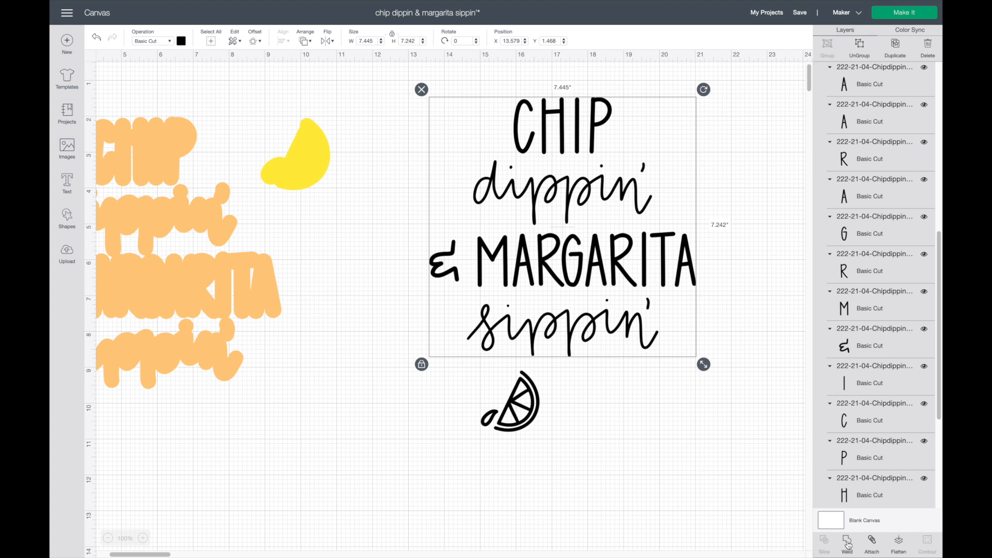
pyautogui.click(848, 543)
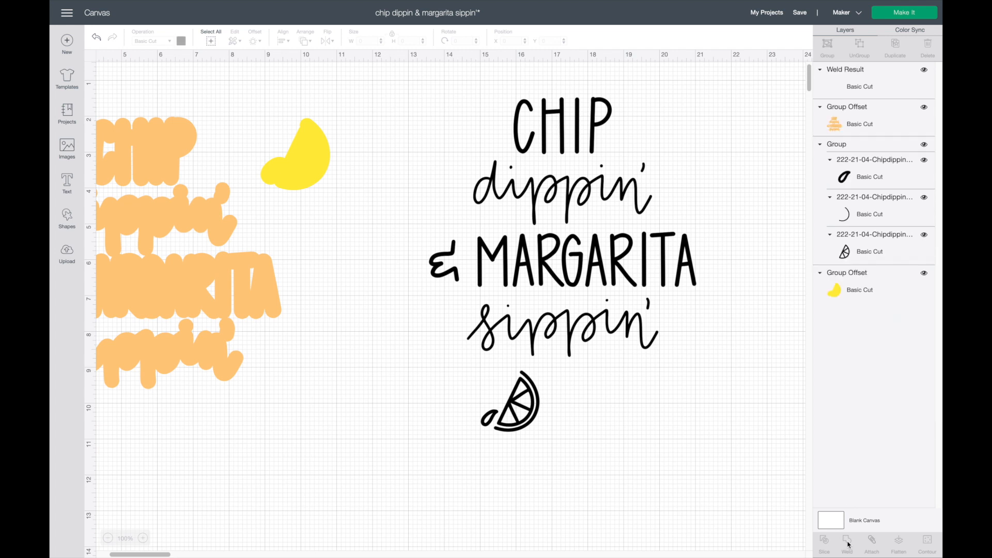
pyautogui.click(526, 404)
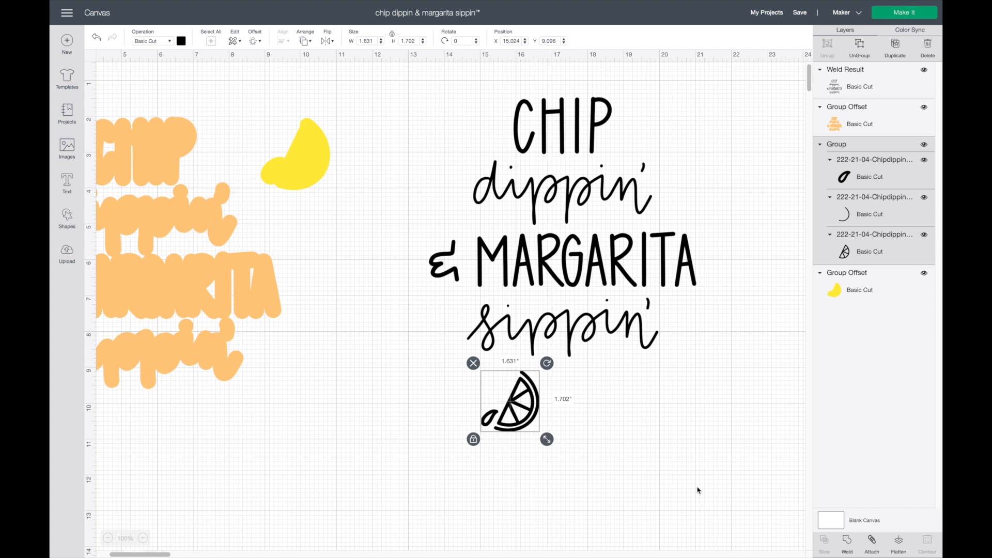
pyautogui.click(847, 540)
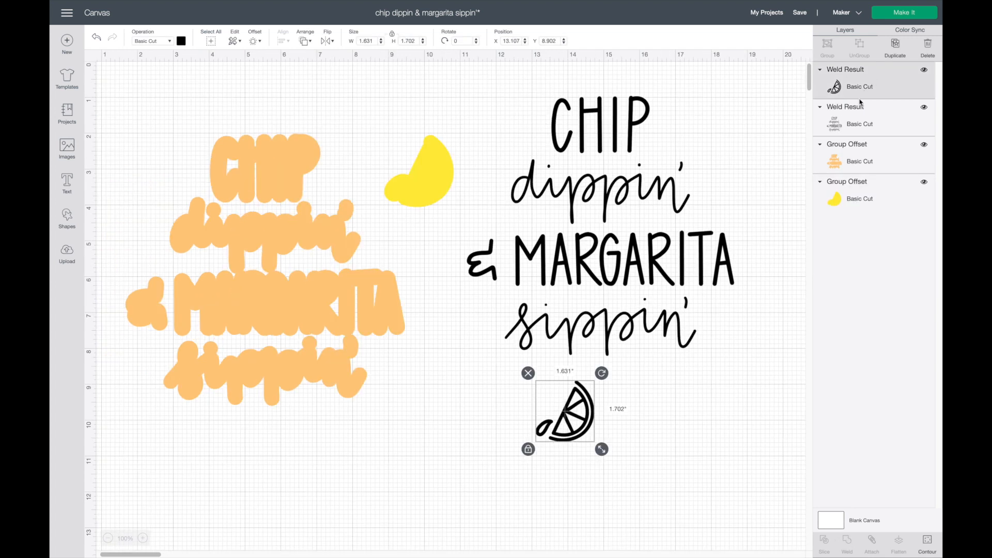
# - Send the project to mat preparation and review the layout of the black, orange and yellow mats
pyautogui.click(915, 16)
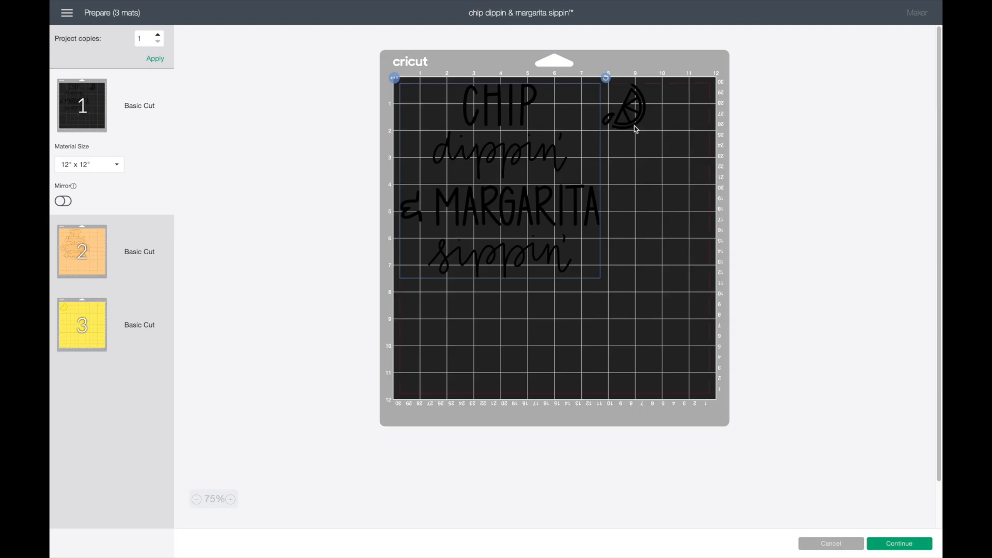
pyautogui.click(637, 122)
pyautogui.click(454, 166)
pyautogui.click(99, 252)
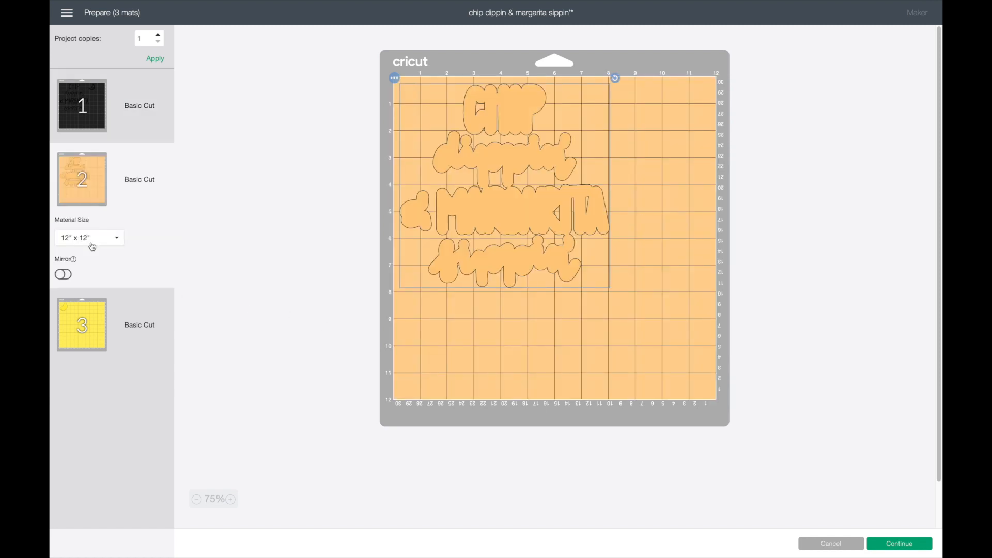
pyautogui.click(84, 322)
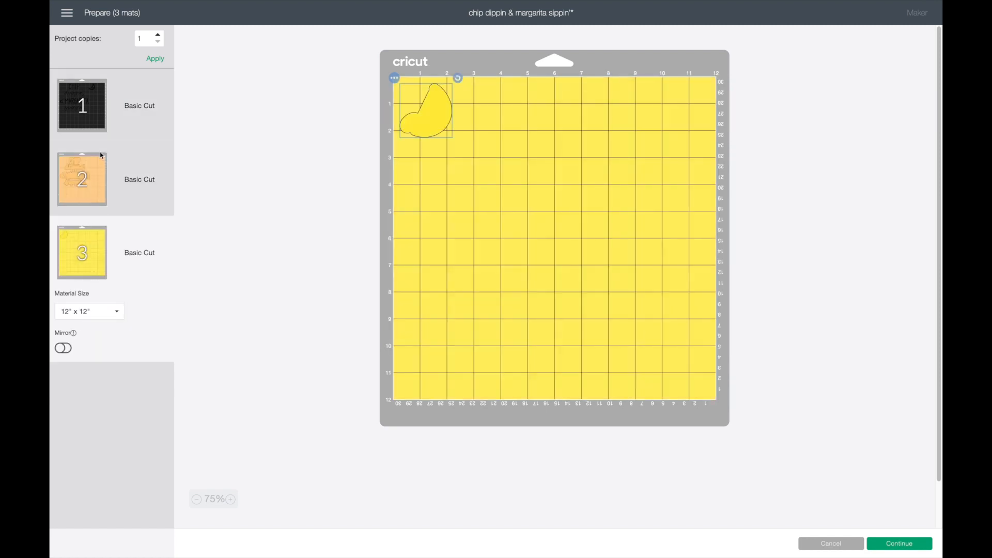
# - Turn on Mirror for the black, orange and yellow mats
pyautogui.click(102, 108)
pyautogui.click(63, 201)
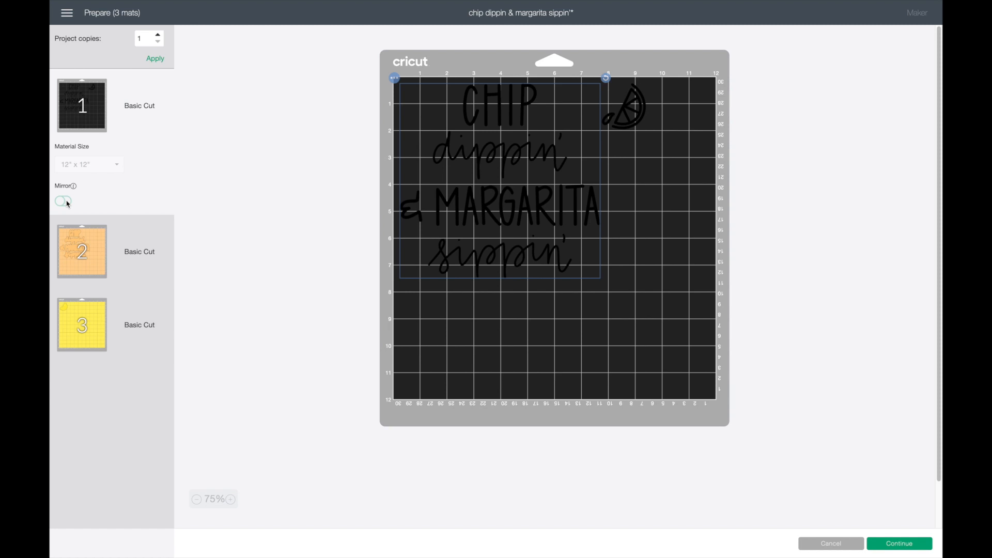
pyautogui.click(70, 256)
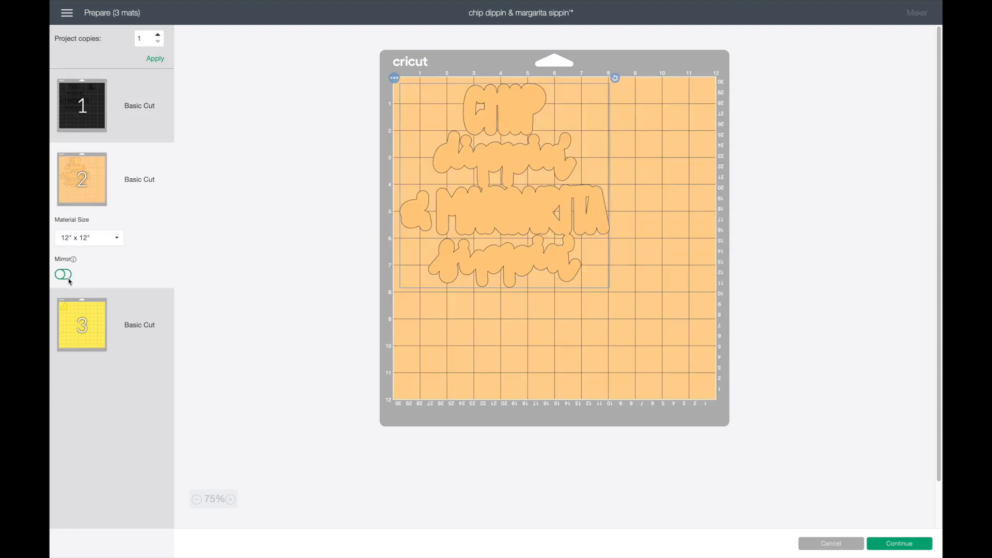
pyautogui.click(90, 331)
pyautogui.click(63, 347)
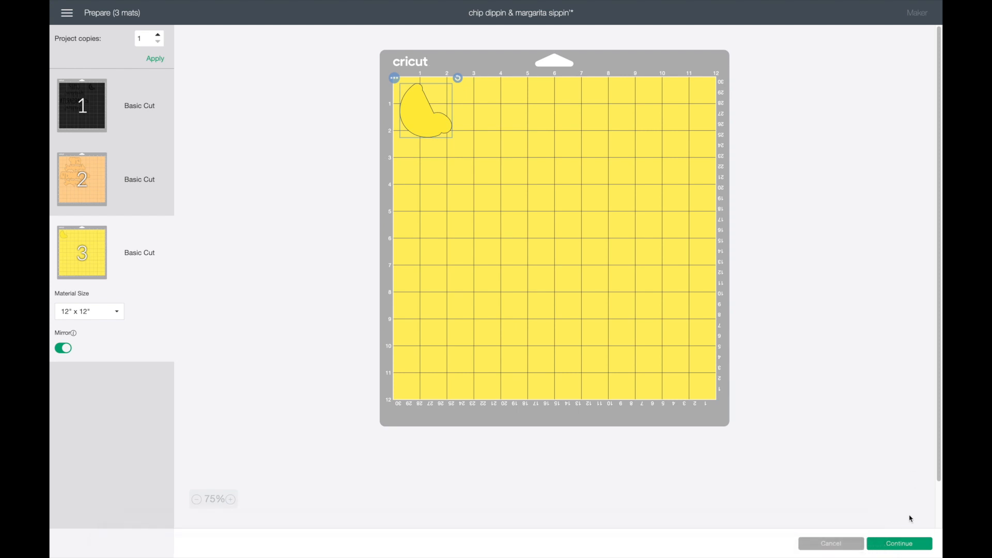
# - Continue to the cutting stage and set the base material to Everyday Iron-On
pyautogui.click(902, 543)
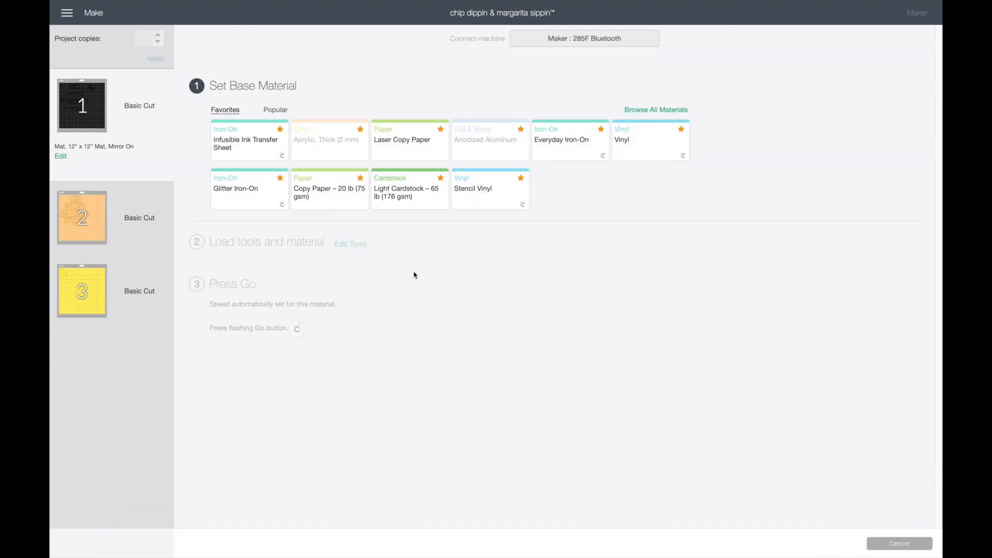
pyautogui.click(567, 157)
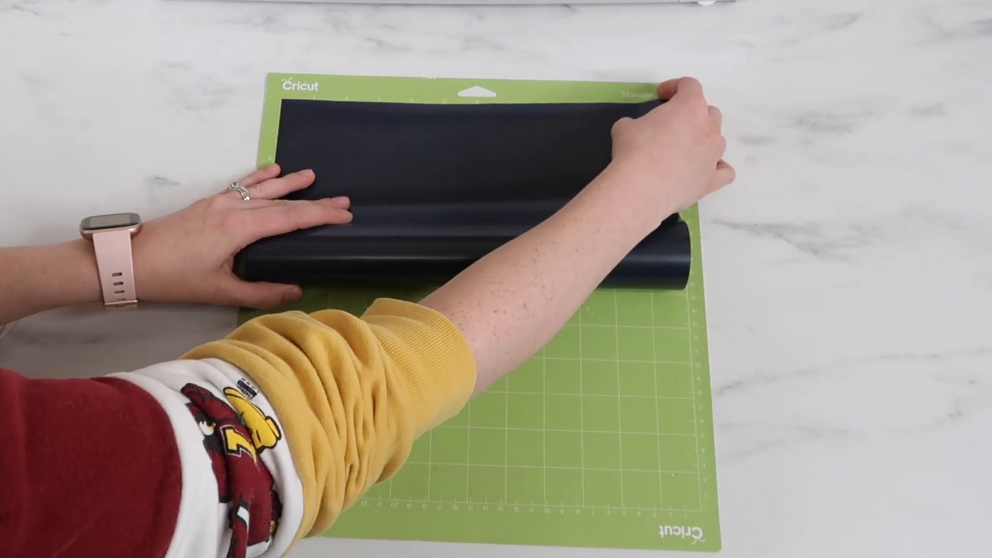